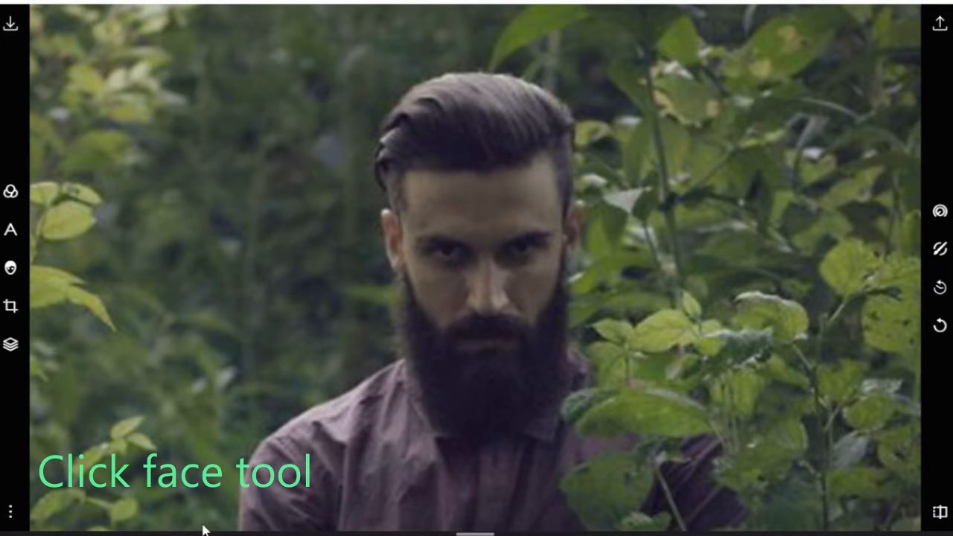
# Add a face retouch area and fit its frame around the man's face, from hairline to upper beard and ear to ear
pyautogui.click(20, 270)
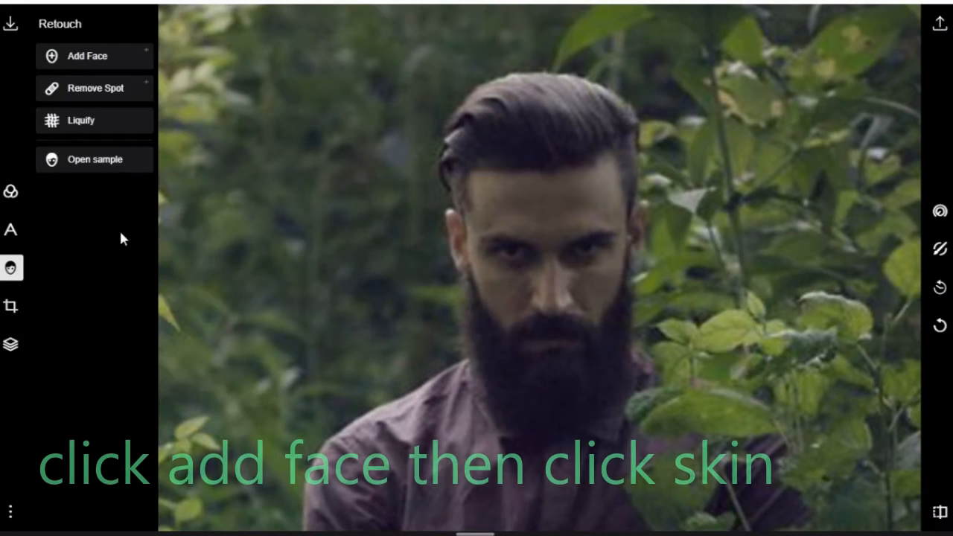
pyautogui.click(64, 59)
pyautogui.moveTo(749, 503); pyautogui.dragTo(480, 149)
pyautogui.moveTo(346, 81); pyautogui.dragTo(506, 413)
pyautogui.moveTo(627, 492); pyautogui.dragTo(494, 207)
pyautogui.moveTo(420, 60); pyautogui.dragTo(559, 300)
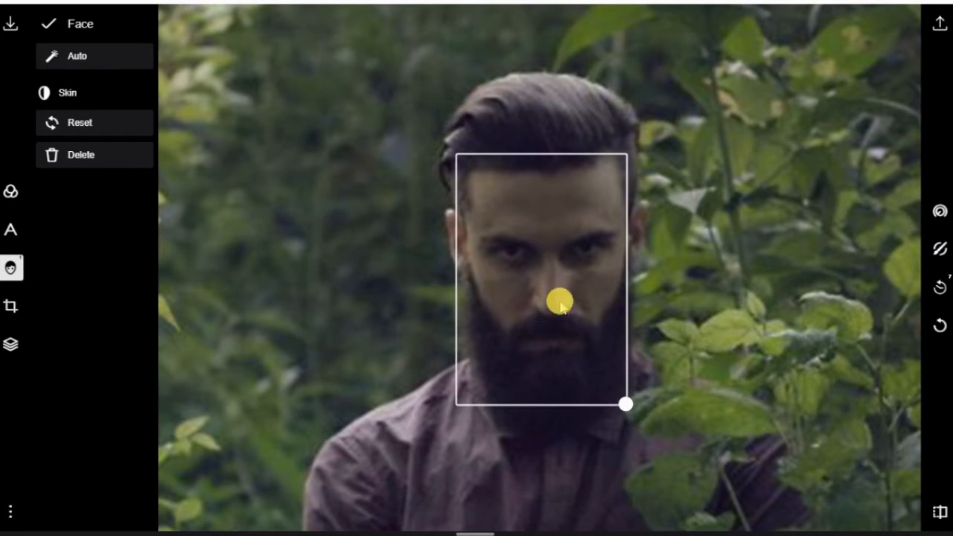
pyautogui.moveTo(634, 400); pyautogui.dragTo(659, 355)
pyautogui.moveTo(539, 287); pyautogui.dragTo(519, 283)
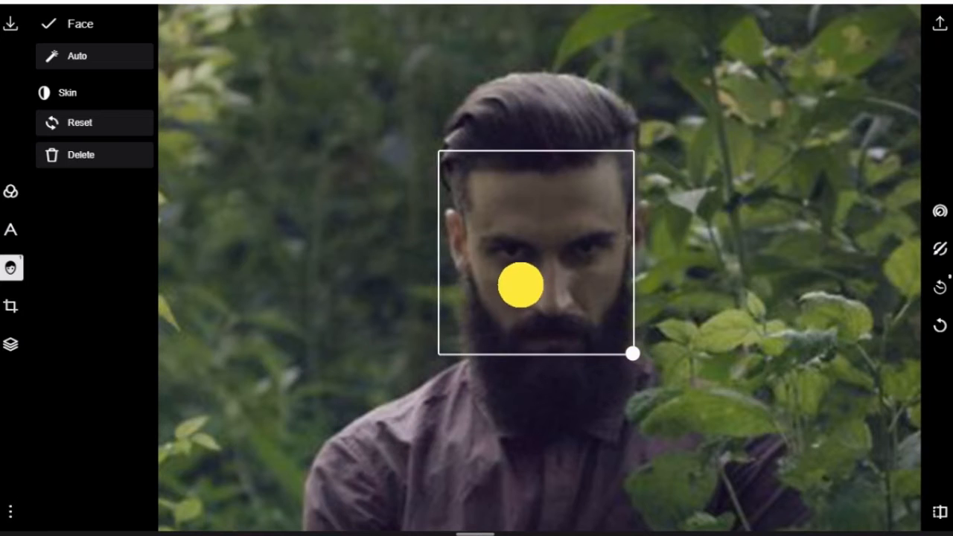
pyautogui.moveTo(634, 355)
pyautogui.mouseDown()
pyautogui.moveTo(670, 358)
pyautogui.moveTo(652, 356)
pyautogui.mouseUp()
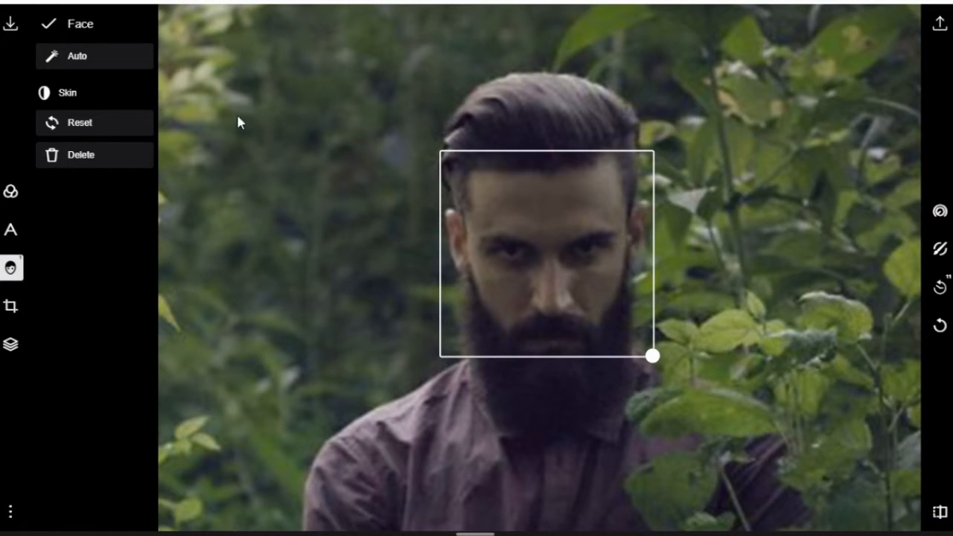
# Set the face's skin smoothing to -86 and its tone to 55
pyautogui.moveTo(306, 98); pyautogui.dragTo(205, 99)
pyautogui.moveTo(204, 98)
pyautogui.mouseDown()
pyautogui.moveTo(233, 119)
pyautogui.moveTo(213, 103)
pyautogui.moveTo(233, 76)
pyautogui.mouseUp()
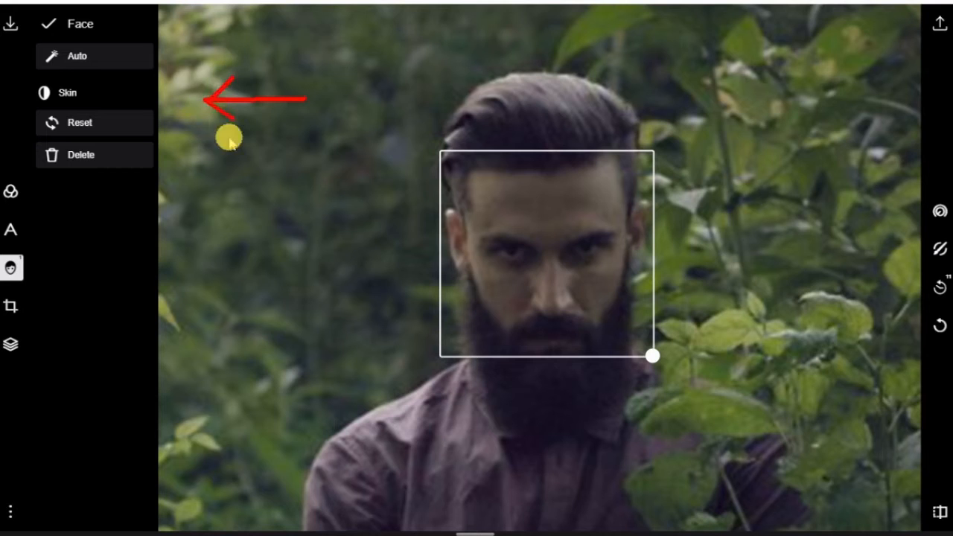
pyautogui.click(79, 93)
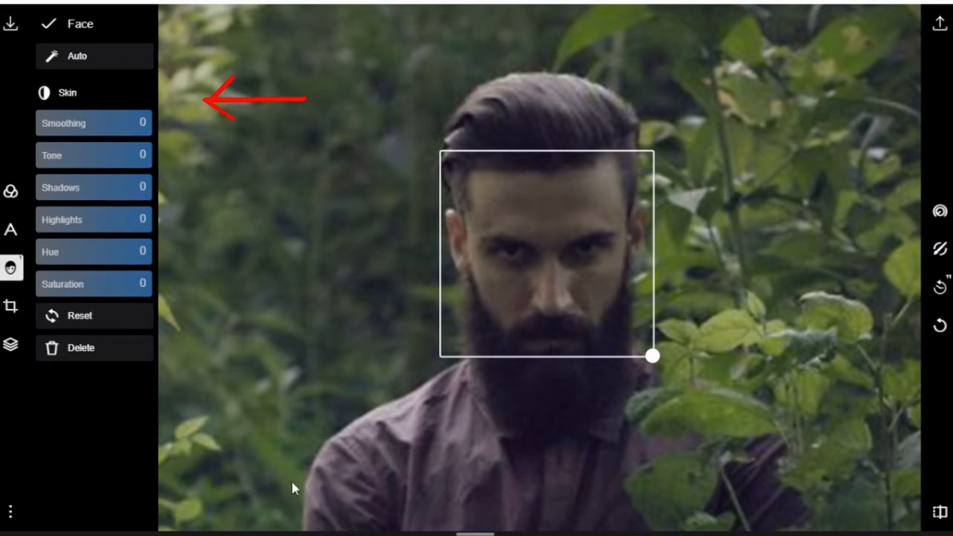
pyautogui.moveTo(26, 106)
pyautogui.mouseDown()
pyautogui.moveTo(195, 281)
pyautogui.moveTo(196, 303)
pyautogui.mouseUp()
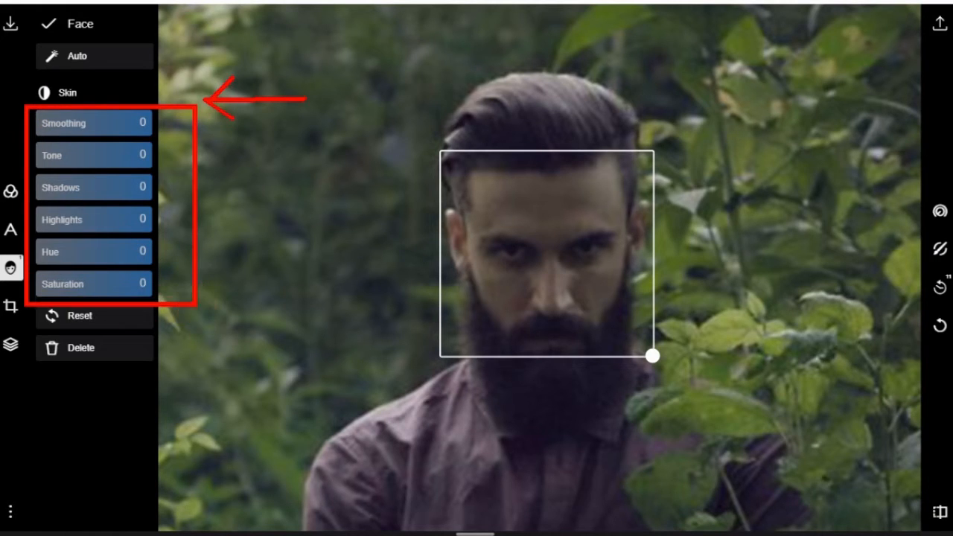
pyautogui.click(93, 123)
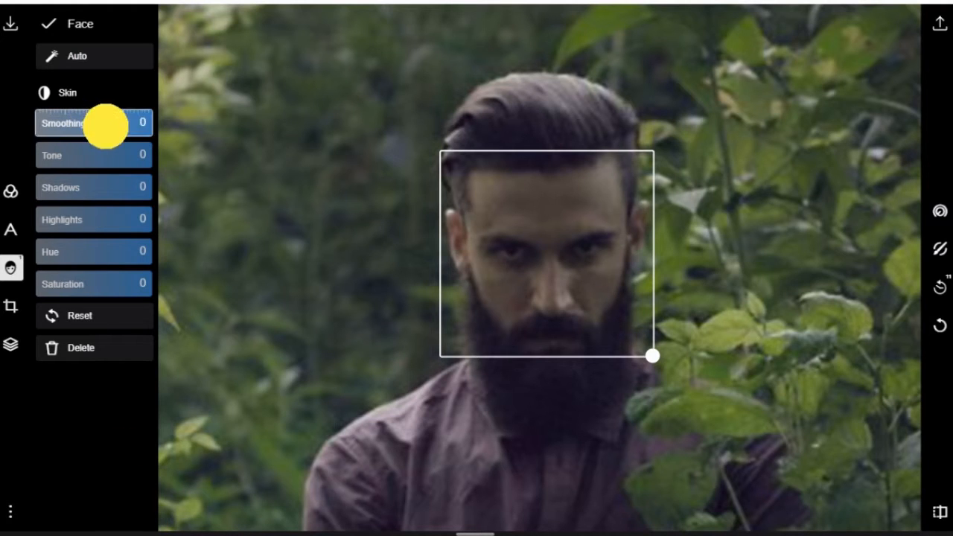
pyautogui.moveTo(105, 125); pyautogui.dragTo(44, 138)
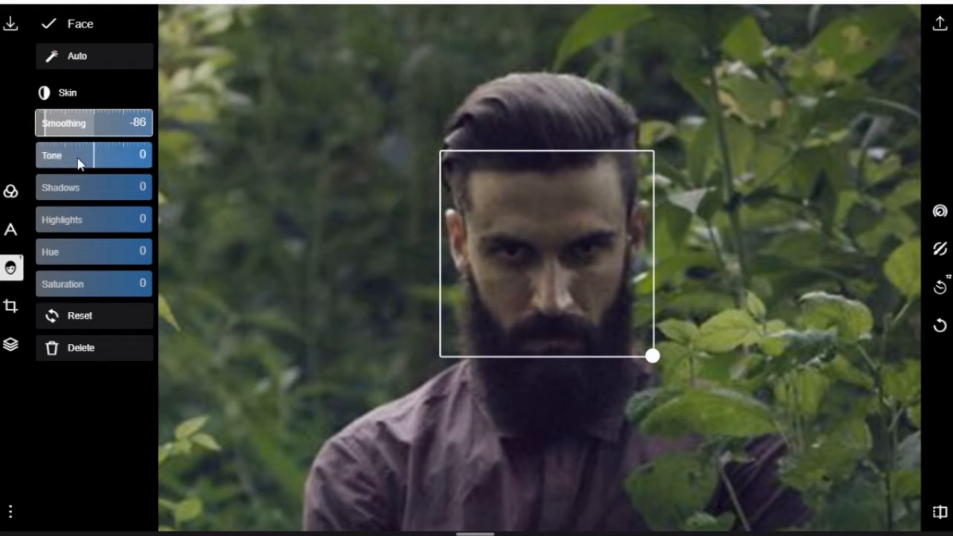
pyautogui.moveTo(79, 159); pyautogui.dragTo(148, 153)
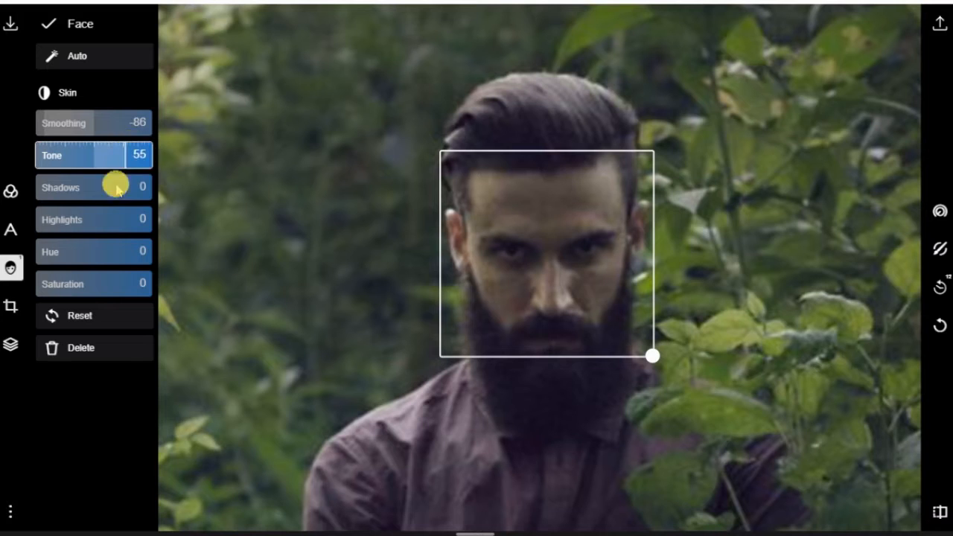
# Set the face's skin shadows to 66, highlights to 100 and saturation to -68, and finish the face retouch
pyautogui.moveTo(117, 186)
pyautogui.mouseDown()
pyautogui.moveTo(104, 187)
pyautogui.moveTo(165, 195)
pyautogui.moveTo(132, 195)
pyautogui.mouseUp()
pyautogui.moveTo(92, 226); pyautogui.dragTo(187, 224)
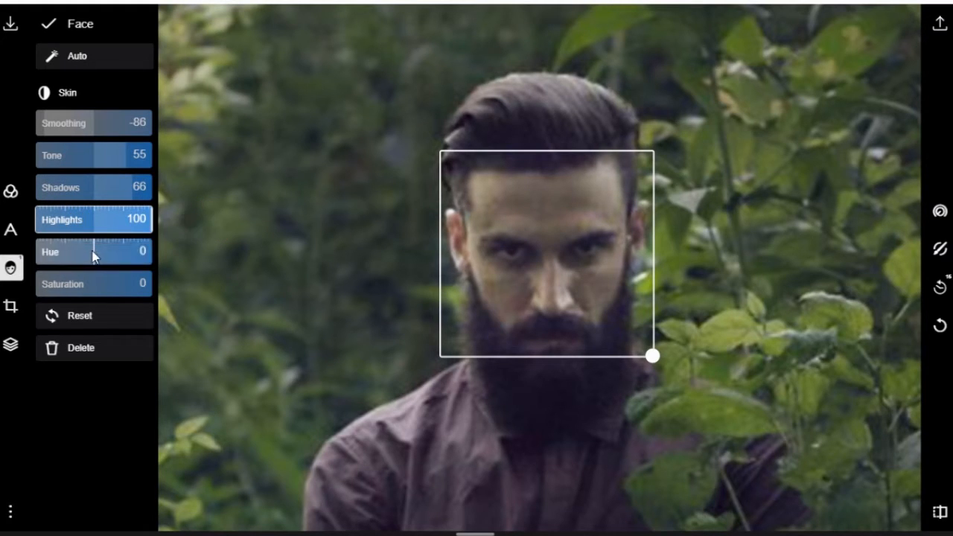
pyautogui.moveTo(94, 278); pyautogui.dragTo(74, 283)
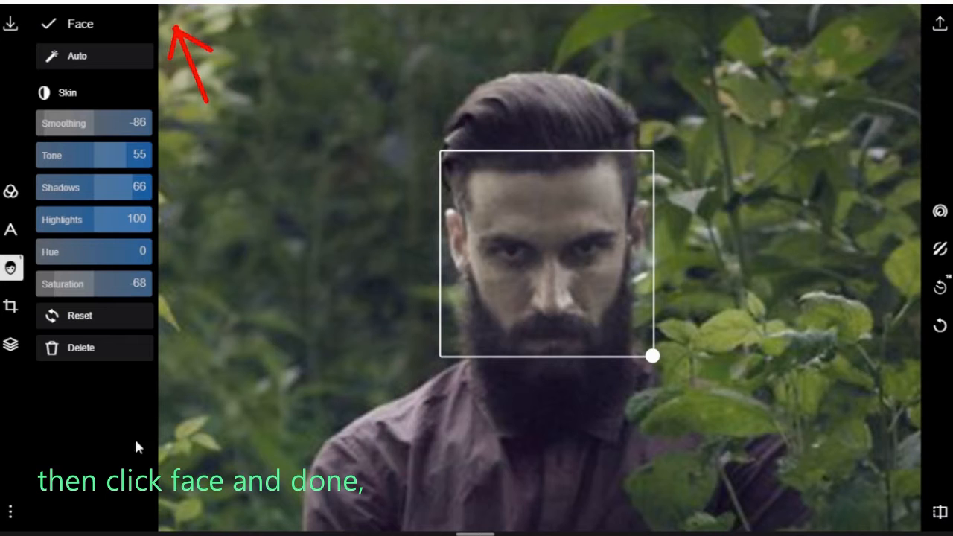
pyautogui.click(51, 24)
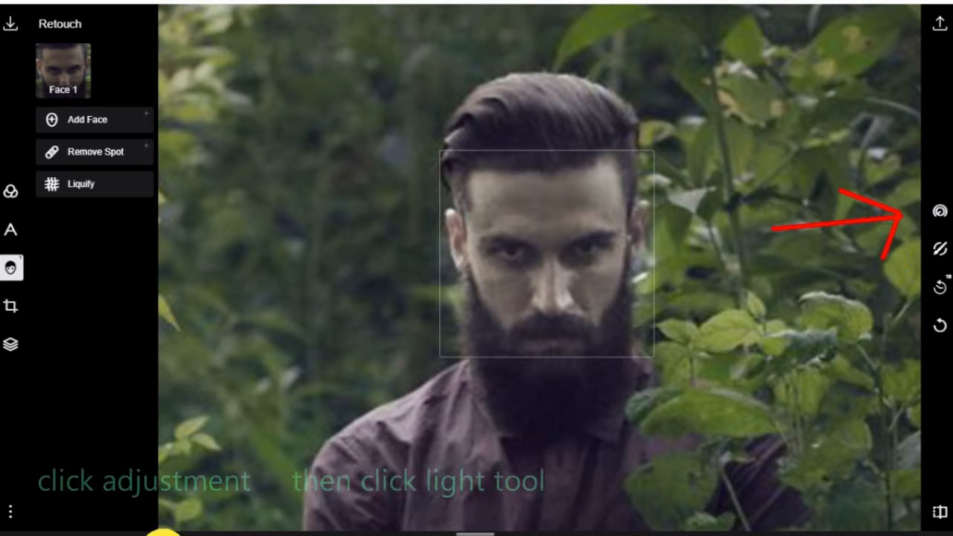
# Set the photo's global Dehaze to 61 and Exposure to 96 in the light adjustments
pyautogui.click(939, 212)
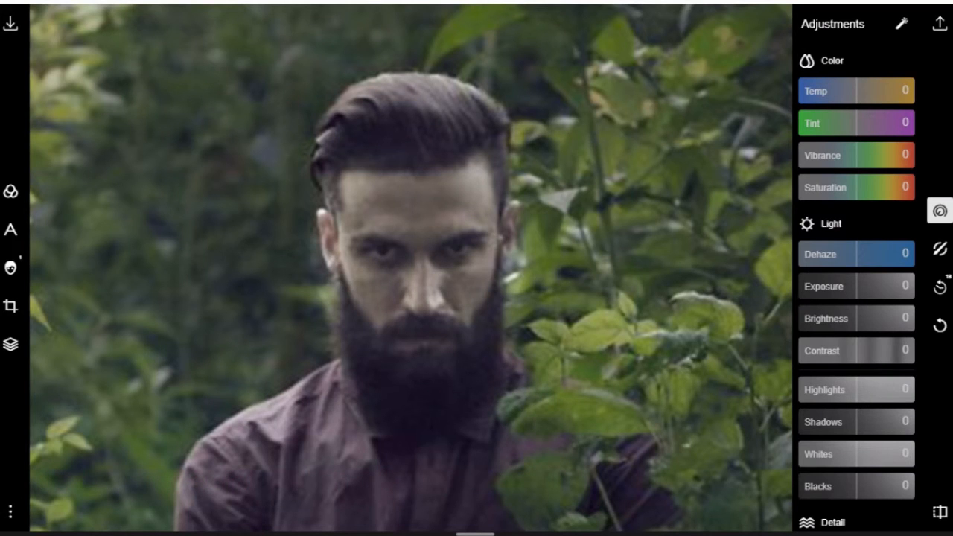
pyautogui.moveTo(763, 200)
pyautogui.mouseDown()
pyautogui.moveTo(865, 375)
pyautogui.moveTo(928, 510)
pyautogui.mouseUp()
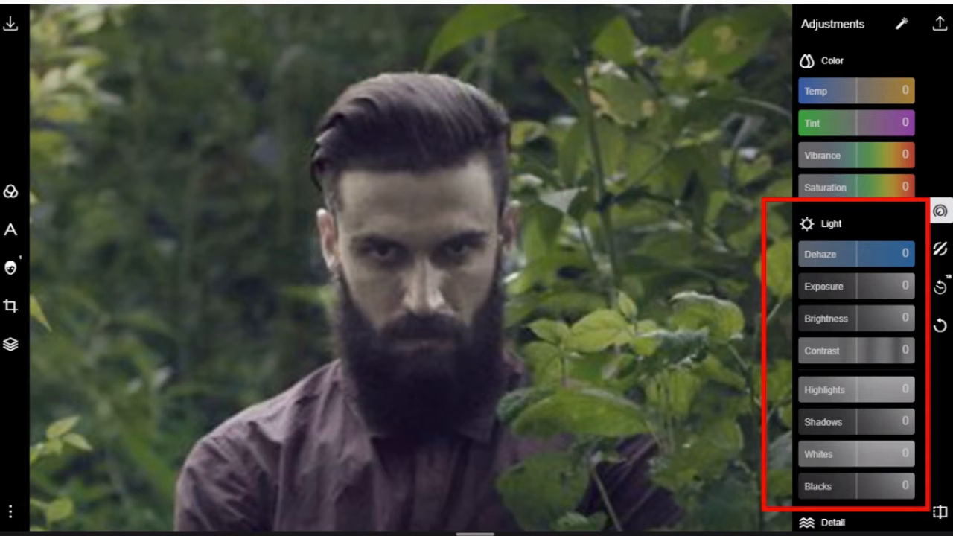
pyautogui.scroll(-6, 391, 237)
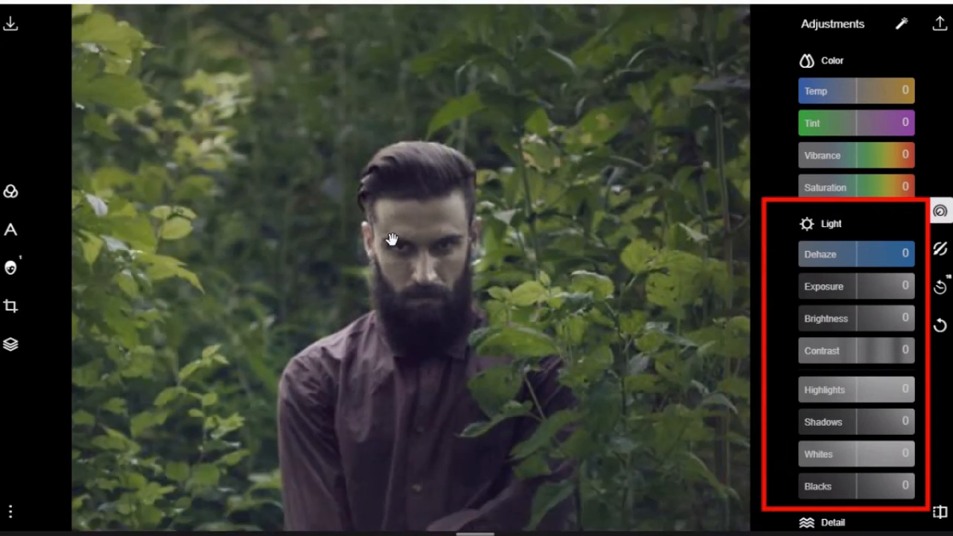
pyautogui.scroll(3, 391, 237)
pyautogui.scroll(-2, 392, 238)
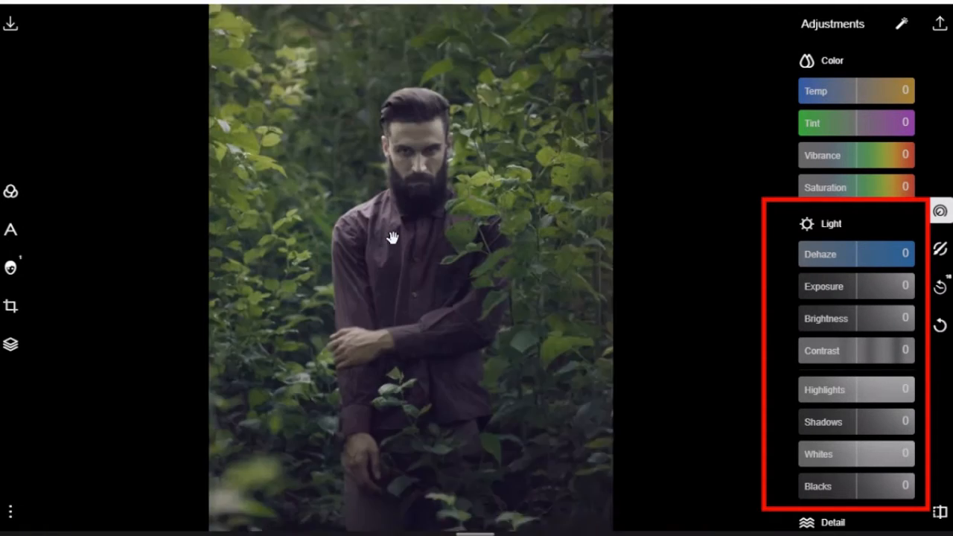
pyautogui.scroll(2, 391, 237)
pyautogui.scroll(-1, 391, 237)
pyautogui.scroll(-1, 392, 237)
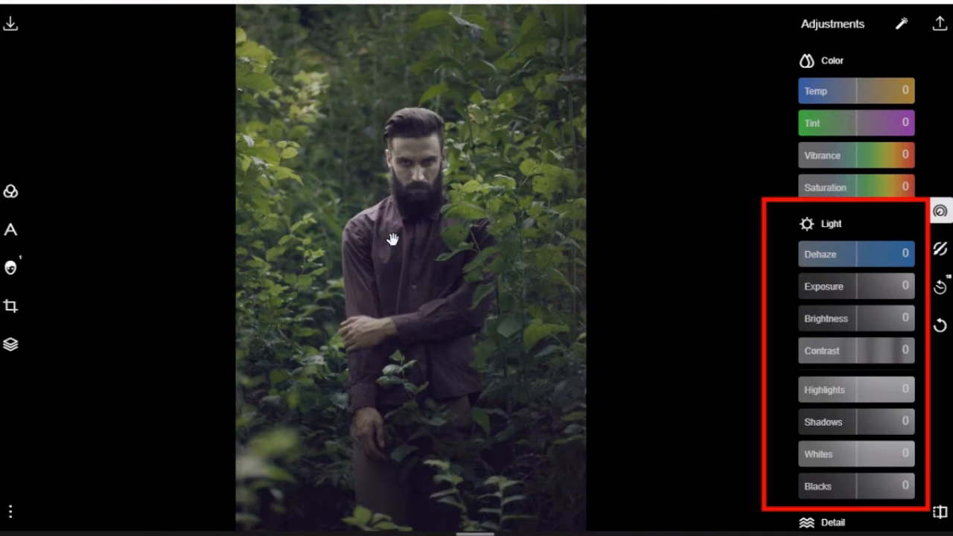
pyautogui.click(397, 327)
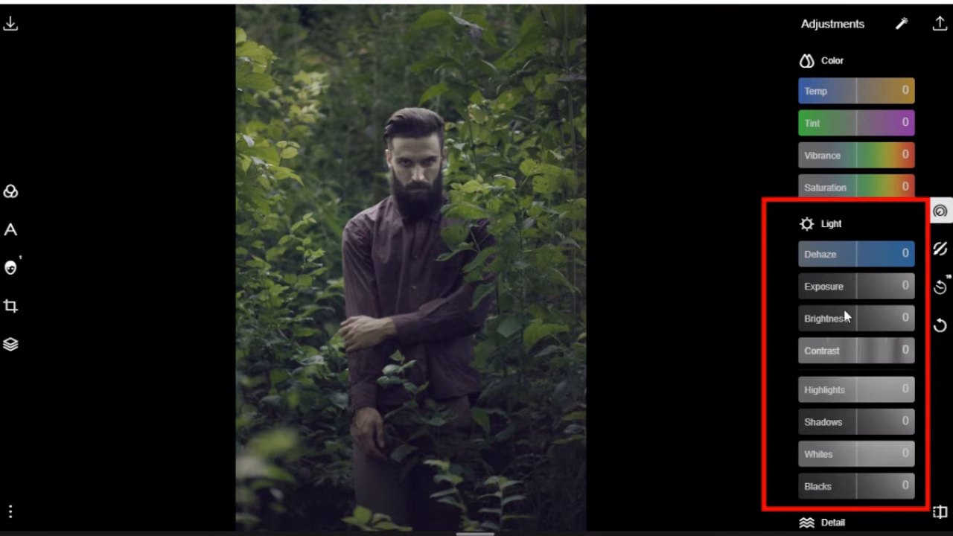
pyautogui.moveTo(856, 261)
pyautogui.mouseDown()
pyautogui.moveTo(772, 266)
pyautogui.moveTo(948, 265)
pyautogui.moveTo(730, 291)
pyautogui.moveTo(950, 292)
pyautogui.mouseUp()
pyautogui.moveTo(906, 260)
pyautogui.mouseDown()
pyautogui.moveTo(880, 262)
pyautogui.moveTo(893, 277)
pyautogui.moveTo(851, 300)
pyautogui.moveTo(784, 302)
pyautogui.moveTo(943, 308)
pyautogui.mouseUp()
pyautogui.click(909, 291)
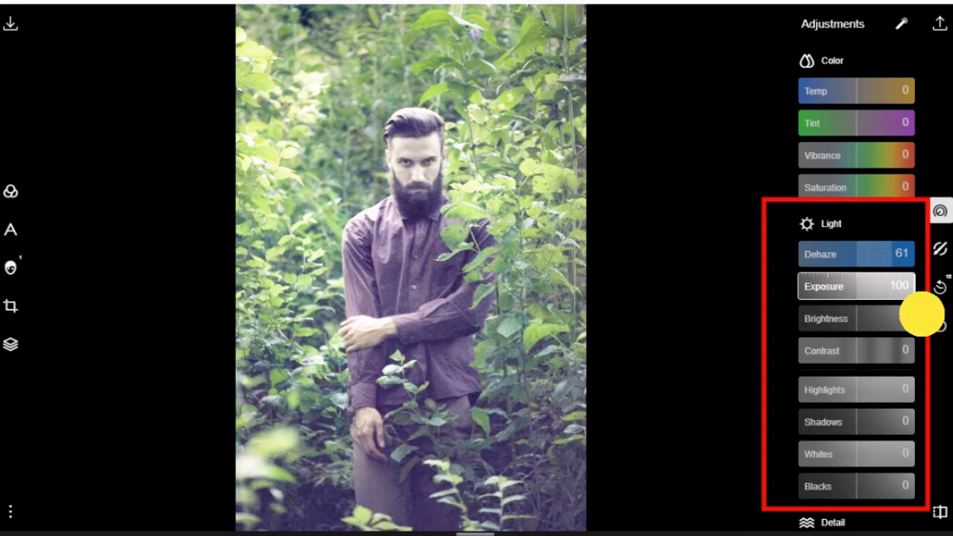
# Set the photo's brightness to -42, contrast to 10, highlights to 100, shadows to 6, whites to 23 and blacks to -17
pyautogui.moveTo(924, 315); pyautogui.dragTo(821, 328)
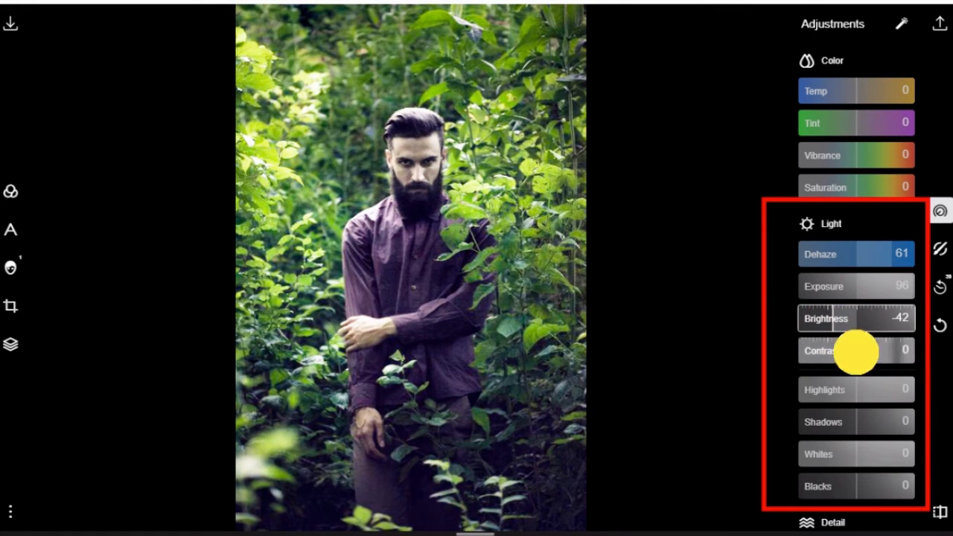
pyautogui.moveTo(855, 354); pyautogui.dragTo(869, 351)
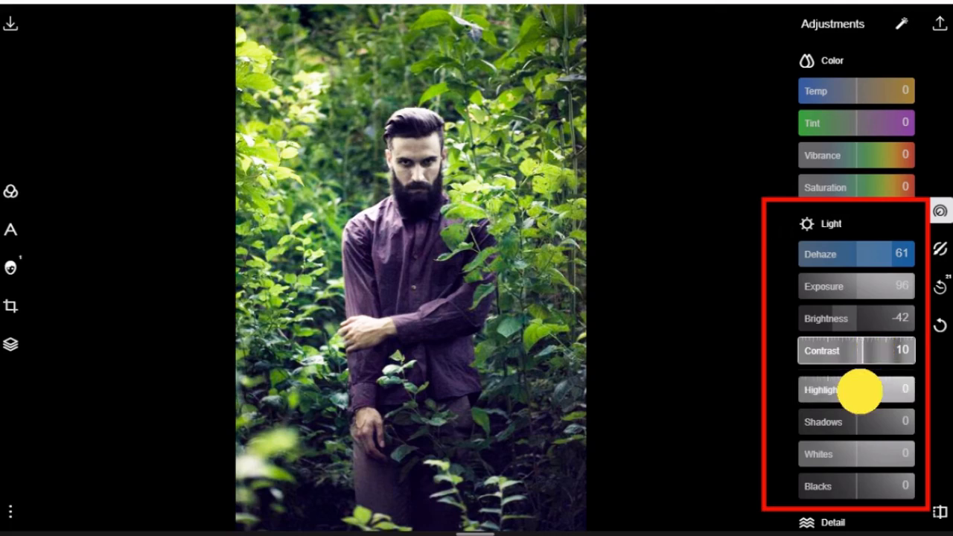
pyautogui.moveTo(859, 389); pyautogui.dragTo(939, 391)
pyautogui.moveTo(867, 423); pyautogui.dragTo(844, 484)
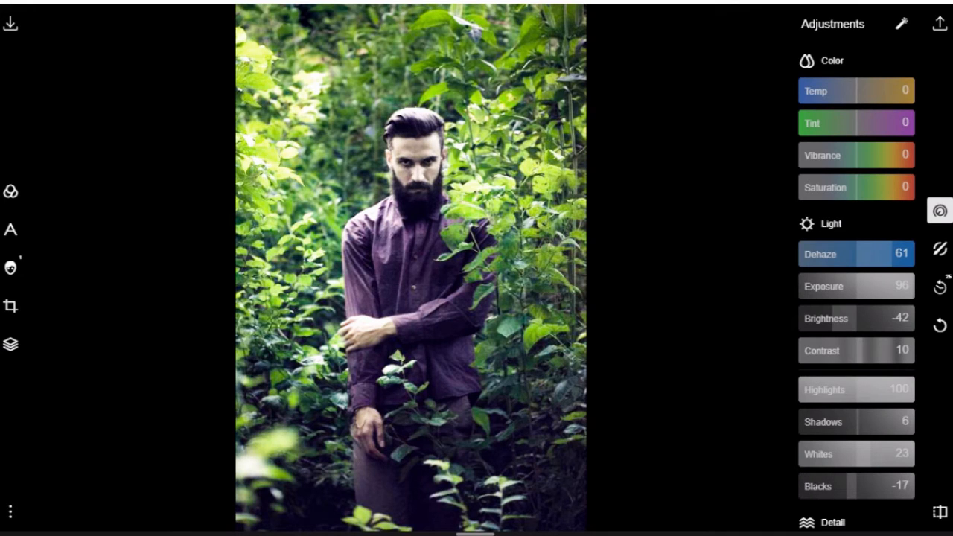
# Set the photo's detail adjustments to clarity 20 and sharpen 6
pyautogui.scroll(-5, 801, 221)
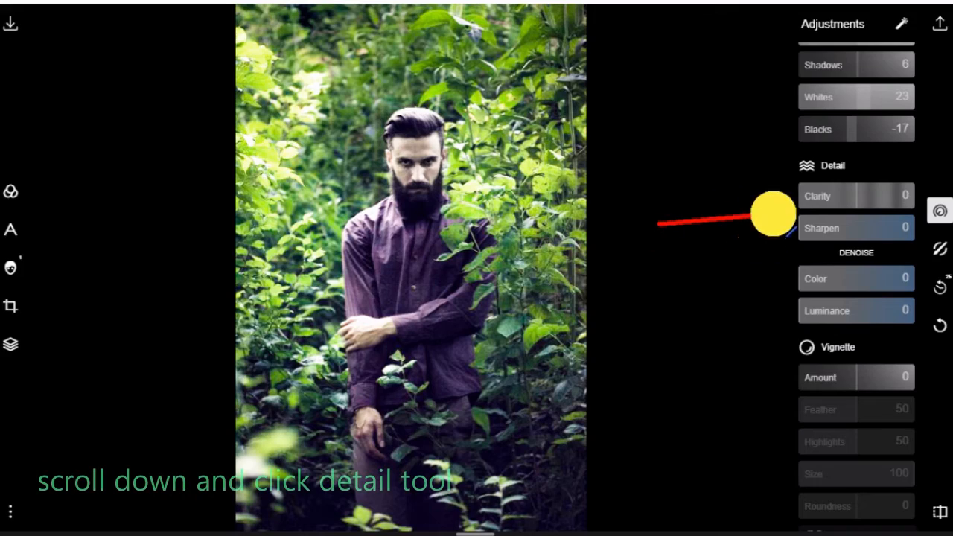
pyautogui.click(857, 196)
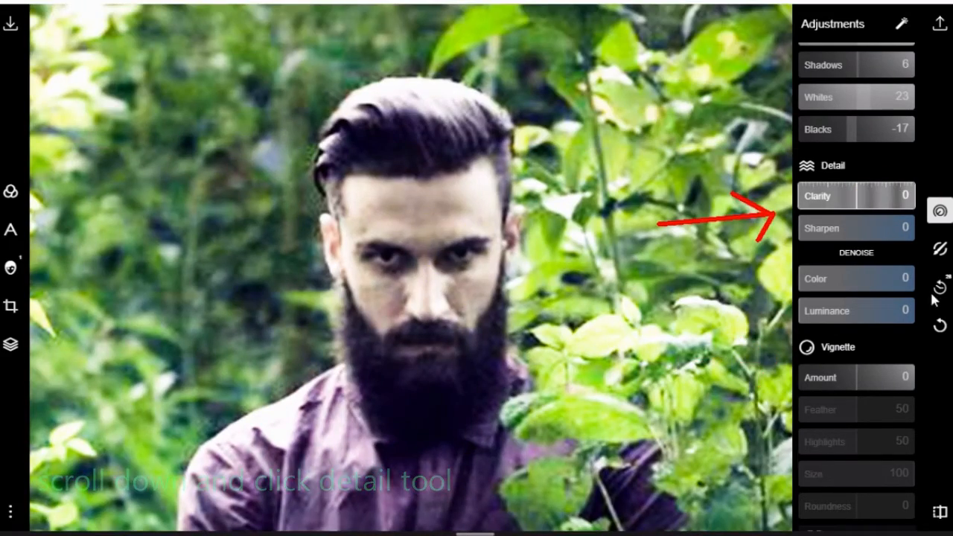
pyautogui.moveTo(857, 197)
pyautogui.mouseDown()
pyautogui.moveTo(945, 203)
pyautogui.moveTo(806, 226)
pyautogui.moveTo(904, 216)
pyautogui.moveTo(860, 226)
pyautogui.moveTo(936, 251)
pyautogui.moveTo(869, 253)
pyautogui.moveTo(952, 230)
pyautogui.moveTo(781, 242)
pyautogui.mouseUp()
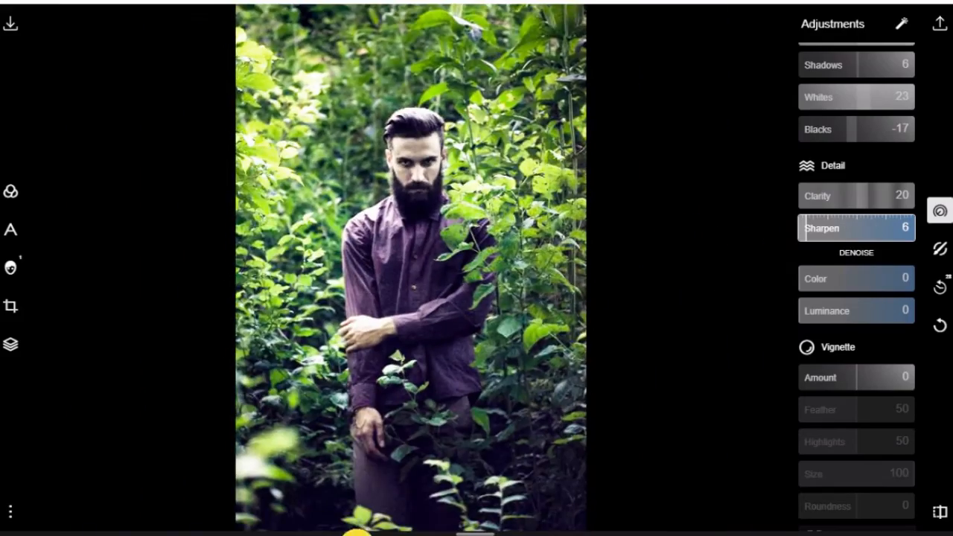
# Shift the green range in HSL to hue -200, saturation 33 and luminance -100
pyautogui.scroll(-5, 823, 253)
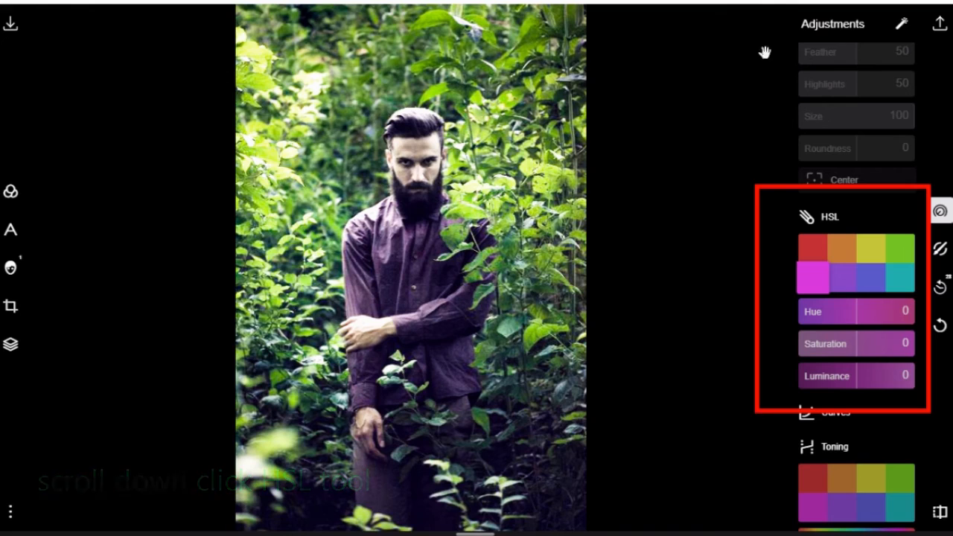
pyautogui.scroll(3, 498, 238)
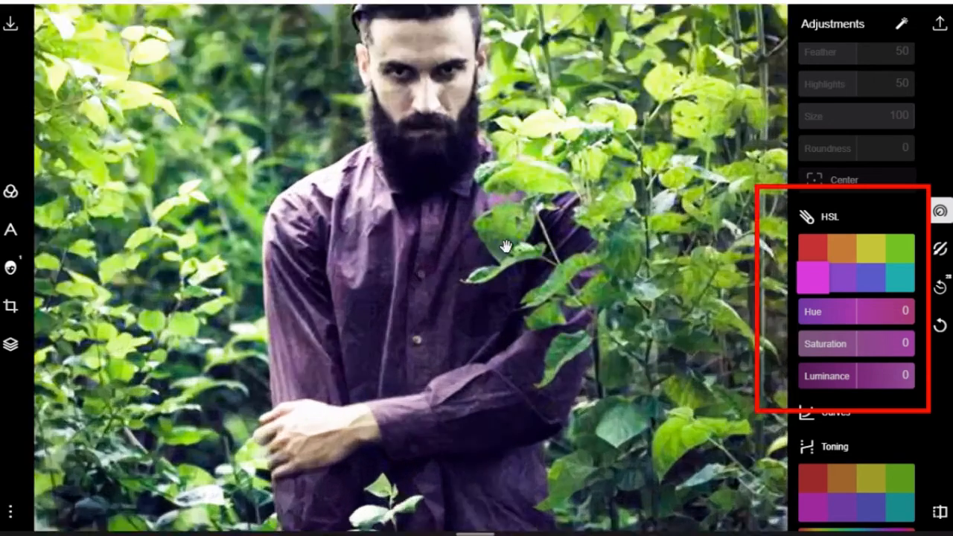
pyautogui.scroll(-3, 505, 251)
pyautogui.click(899, 247)
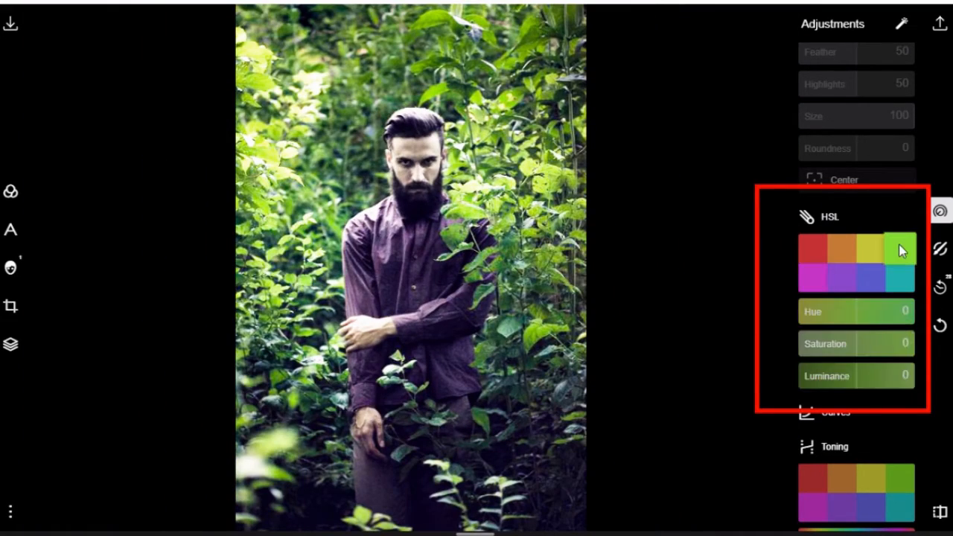
pyautogui.moveTo(851, 311); pyautogui.dragTo(711, 338)
pyautogui.moveTo(859, 344); pyautogui.dragTo(729, 383)
pyautogui.moveTo(831, 381); pyautogui.dragTo(790, 378)
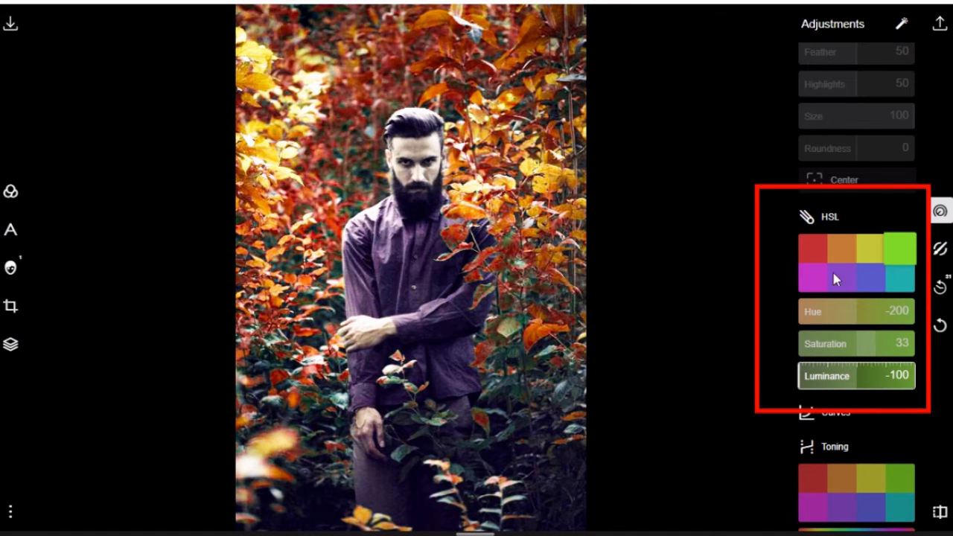
# Adjust the aqua range in HSL to hue -200, saturation 97 and luminance 100
pyautogui.click(894, 275)
pyautogui.moveTo(857, 312); pyautogui.dragTo(736, 315)
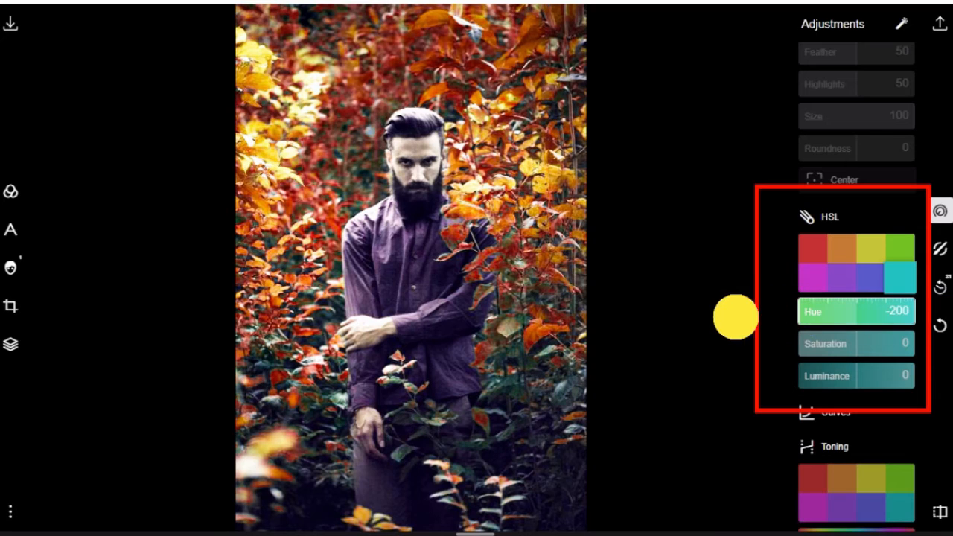
pyautogui.moveTo(842, 339); pyautogui.dragTo(914, 343)
pyautogui.moveTo(861, 379); pyautogui.dragTo(944, 377)
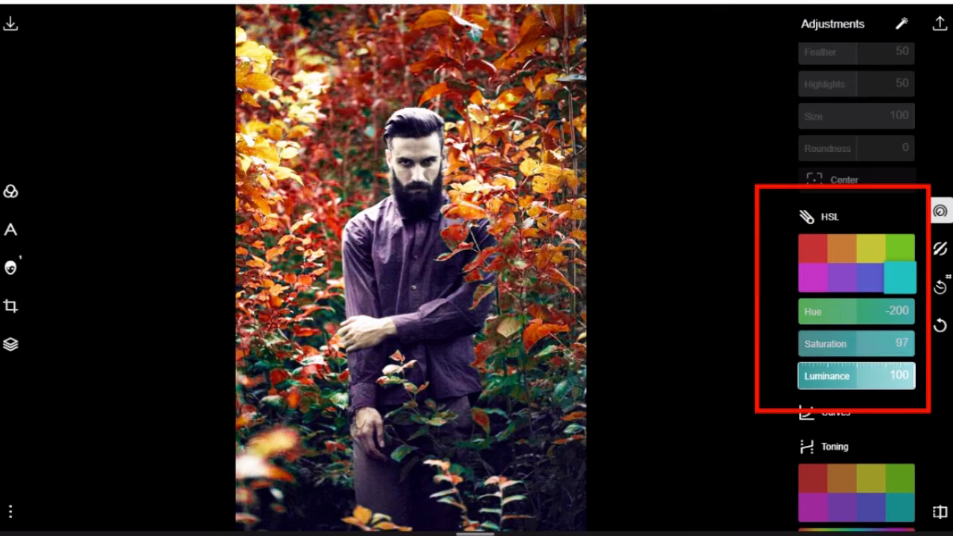
# In HSL, set the blue range to hue -58 and saturation 100, and the purple range's hue to -200
pyautogui.click(869, 281)
pyautogui.moveTo(851, 311); pyautogui.dragTo(744, 344)
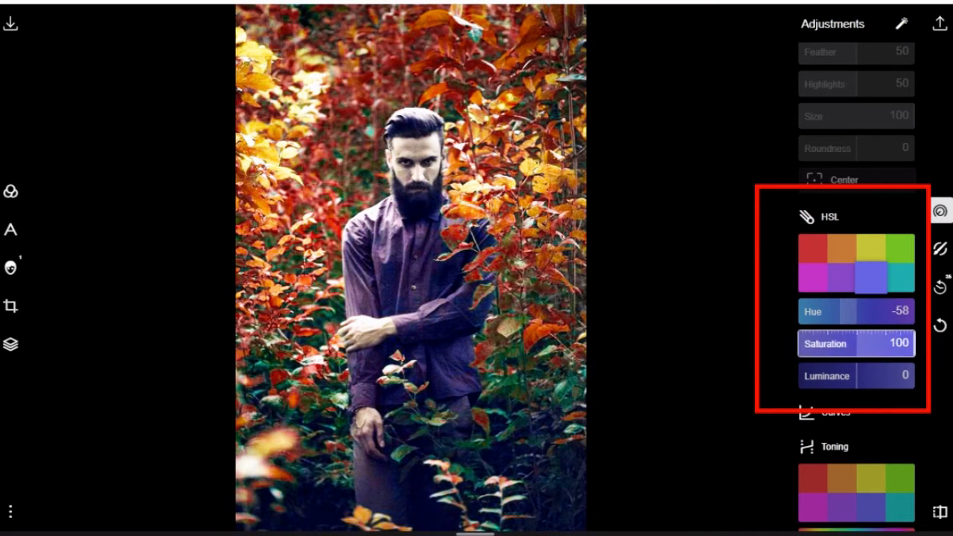
pyautogui.moveTo(911, 349); pyautogui.dragTo(641, 387)
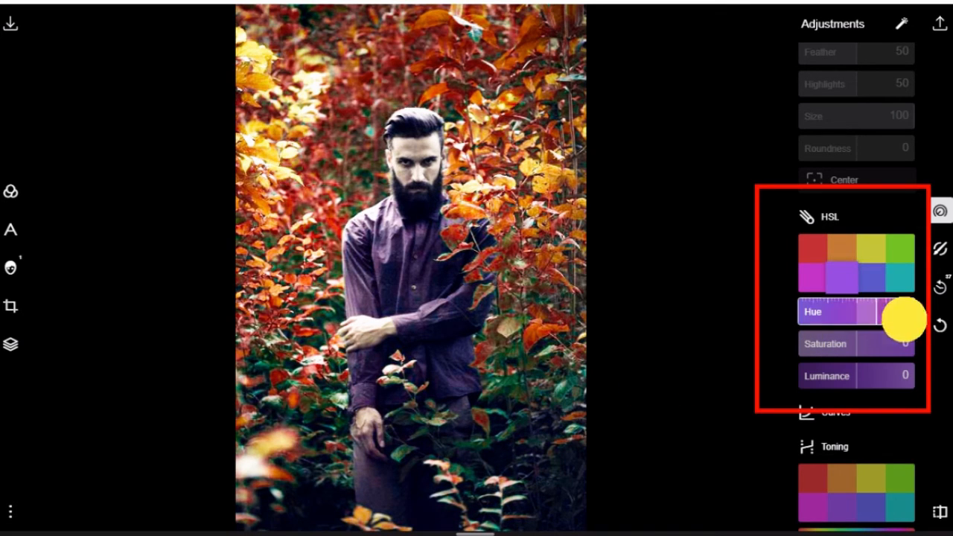
pyautogui.moveTo(943, 320); pyautogui.dragTo(734, 325)
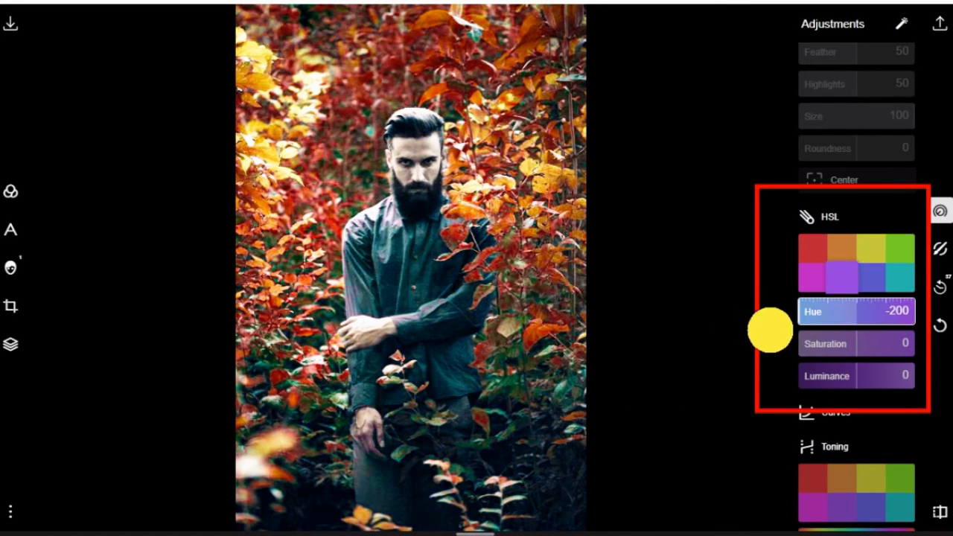
# Adjust the purple range in HSL to hue -147, saturation 100 and luminance -84
pyautogui.moveTo(841, 350); pyautogui.dragTo(719, 374)
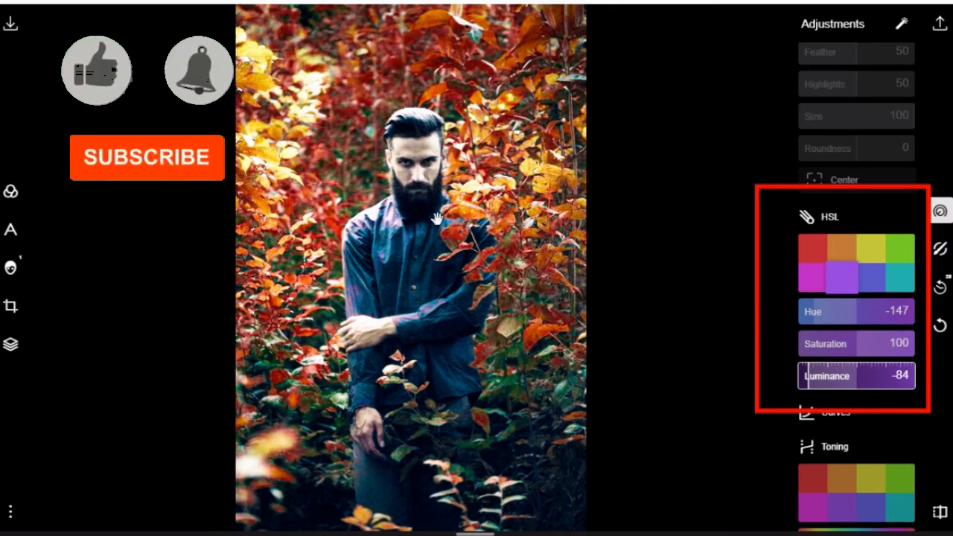
pyautogui.scroll(2, 440, 220)
pyautogui.scroll(3, 440, 220)
pyautogui.scroll(-5, 448, 220)
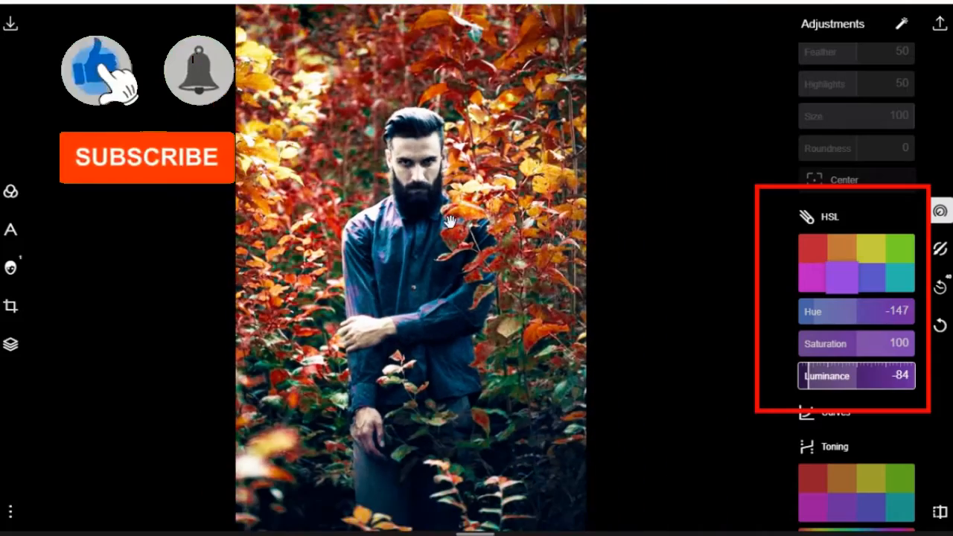
# Set the green range's hue to 63 in HSL to turn the foliage green
pyautogui.click(900, 248)
pyautogui.moveTo(856, 321); pyautogui.dragTo(885, 315)
pyautogui.scroll(3, 482, 225)
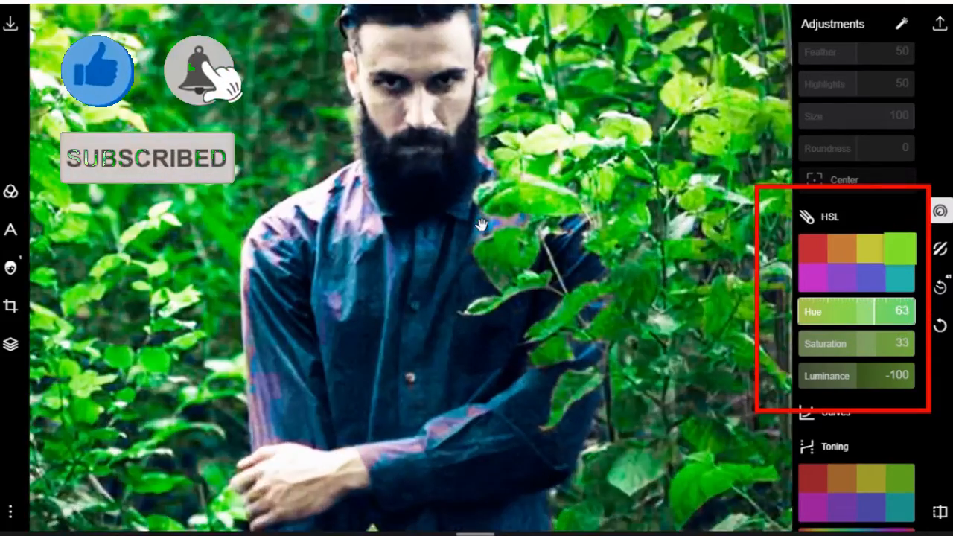
pyautogui.scroll(-3, 482, 225)
pyautogui.scroll(5, 837, 275)
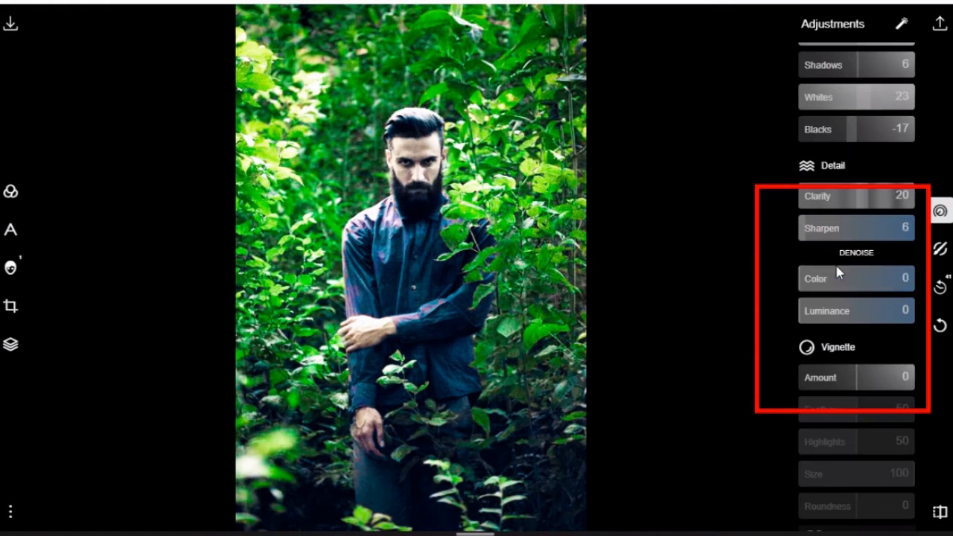
# Set color denoise to 100 and the vignette amount to 7, and compare the result with the original photo
pyautogui.moveTo(838, 273); pyautogui.dragTo(886, 290)
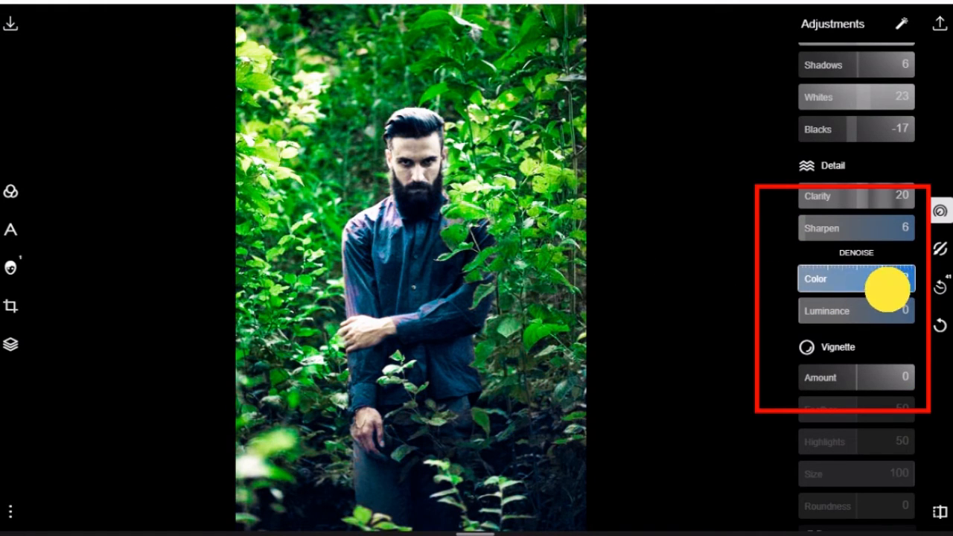
pyautogui.moveTo(860, 376)
pyautogui.mouseDown()
pyautogui.moveTo(885, 377)
pyautogui.moveTo(861, 377)
pyautogui.mouseUp()
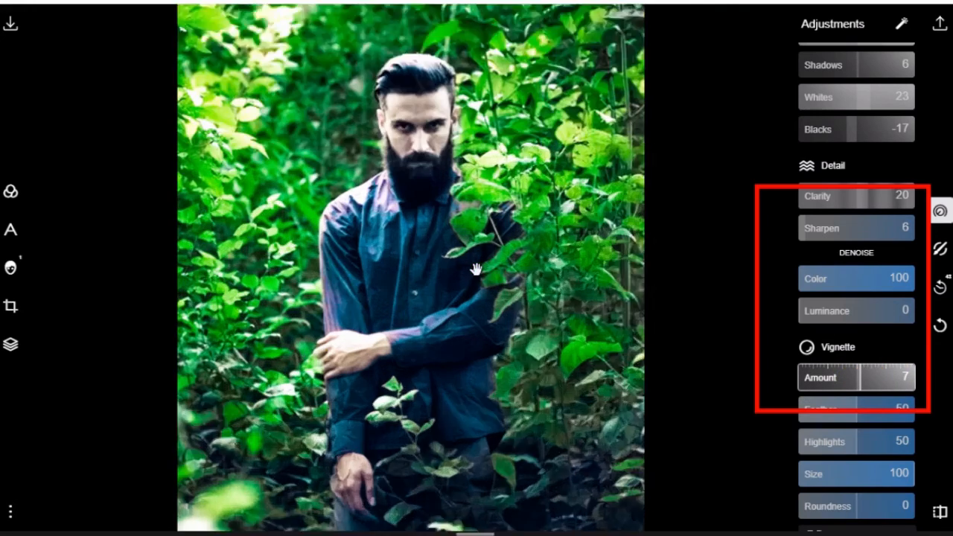
pyautogui.click(445, 215)
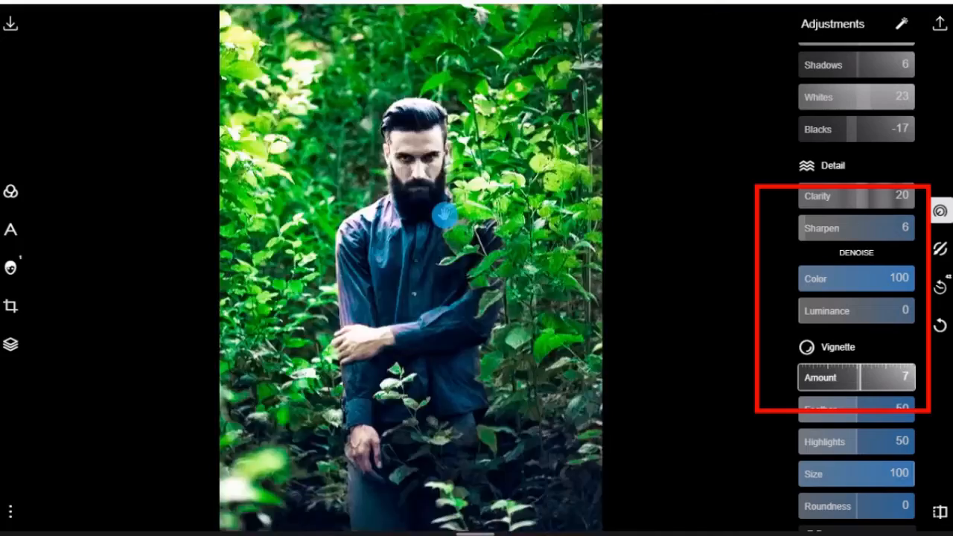
pyautogui.click(444, 215)
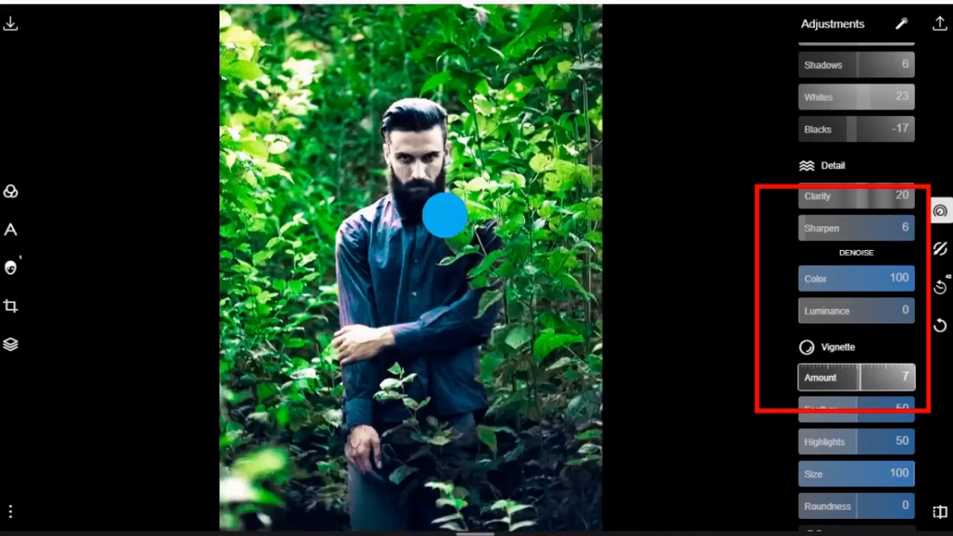
pyautogui.click(445, 215)
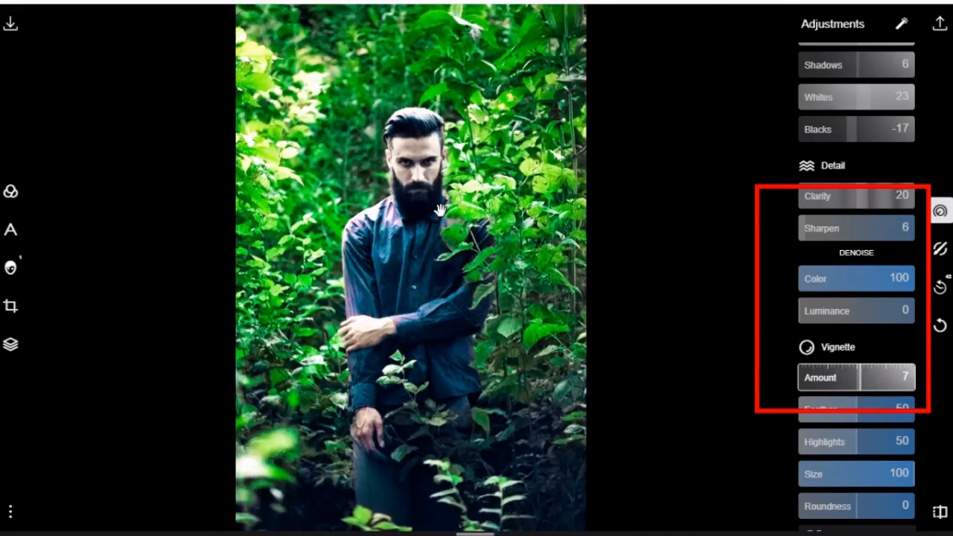
pyautogui.doubleClick(443, 217)
# Set the photo's detail adjustments to clarity -56 and sharpen 9
pyautogui.moveTo(861, 196); pyautogui.dragTo(702, 204)
pyautogui.moveTo(844, 227); pyautogui.dragTo(697, 230)
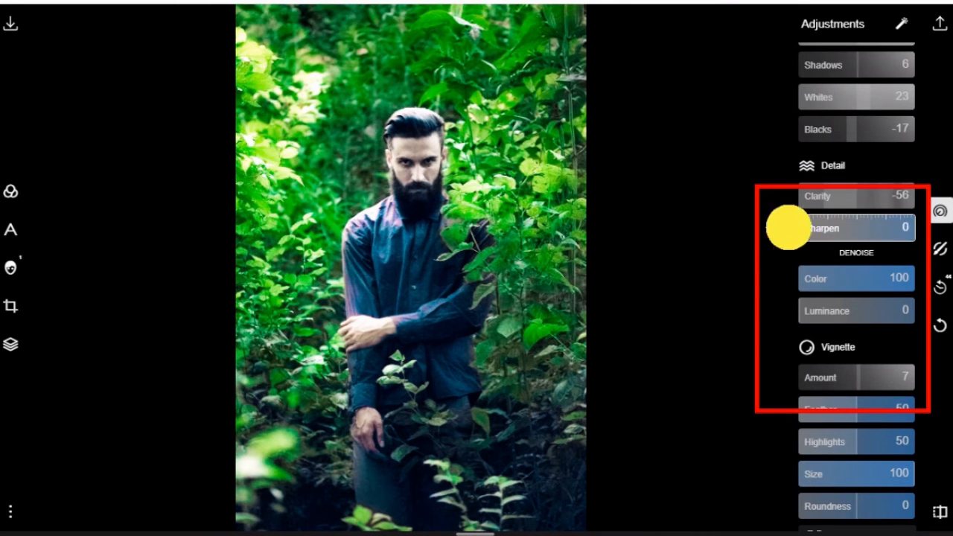
pyautogui.moveTo(787, 228); pyautogui.dragTo(806, 243)
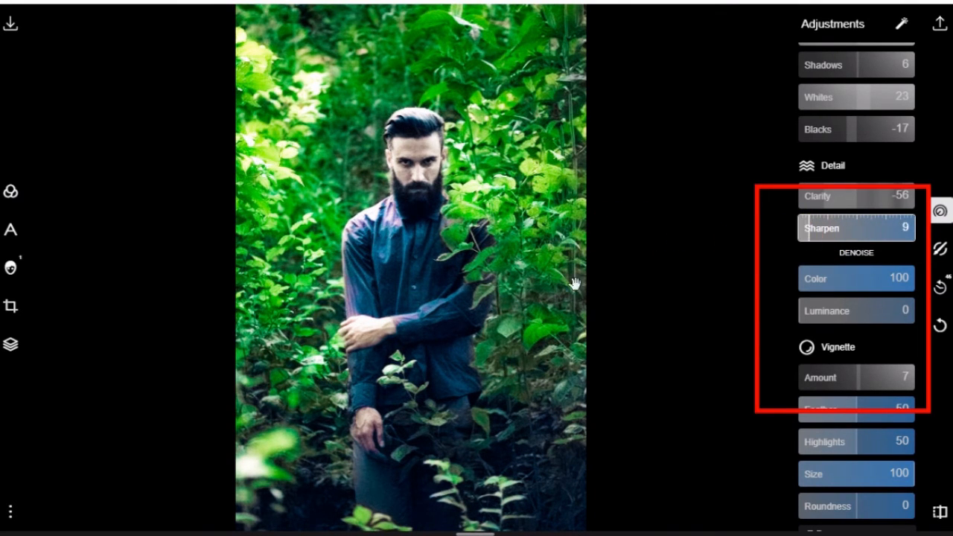
pyautogui.scroll(5, 438, 273)
pyautogui.scroll(-5, 442, 272)
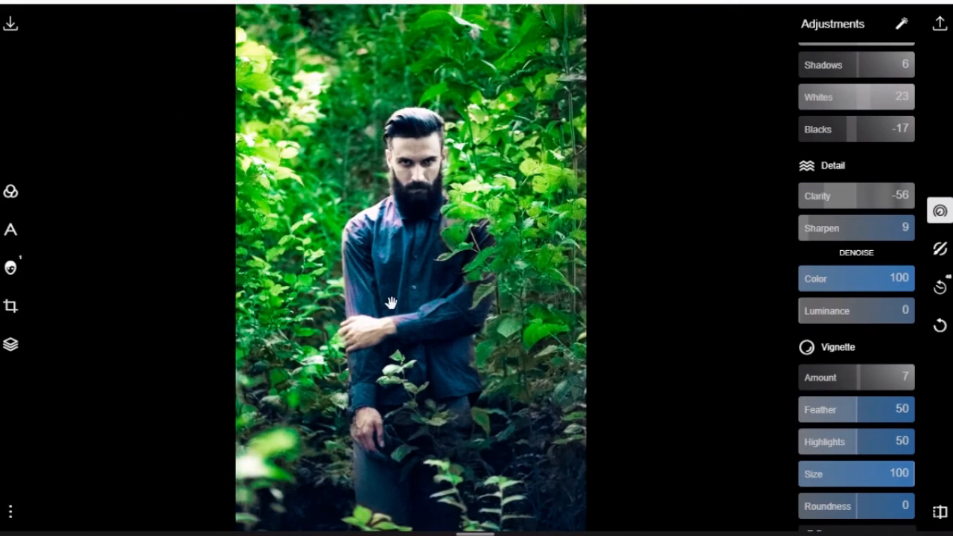
pyautogui.scroll(4, 408, 313)
pyautogui.scroll(-4, 417, 319)
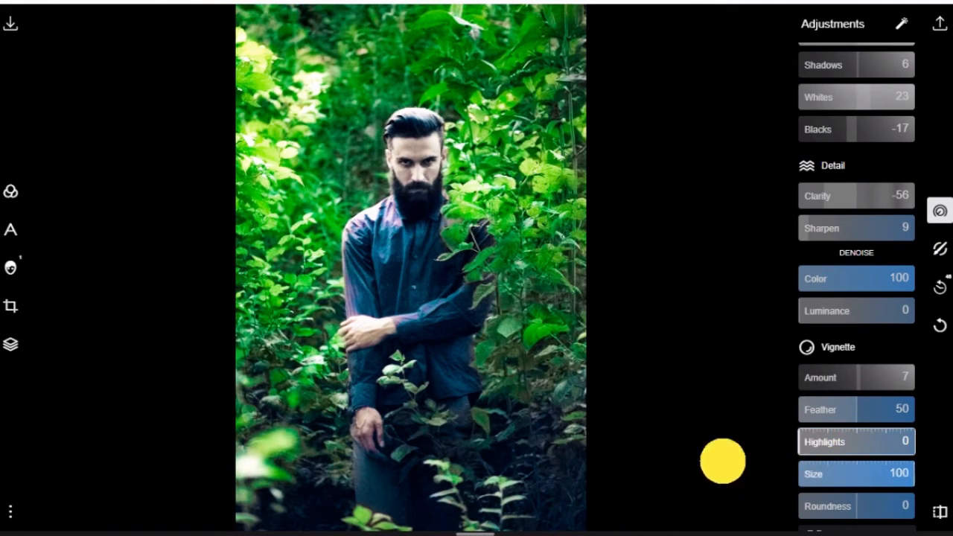
# Set the vignette's feather to 100 and its highlights to 32
pyautogui.moveTo(861, 422); pyautogui.dragTo(946, 410)
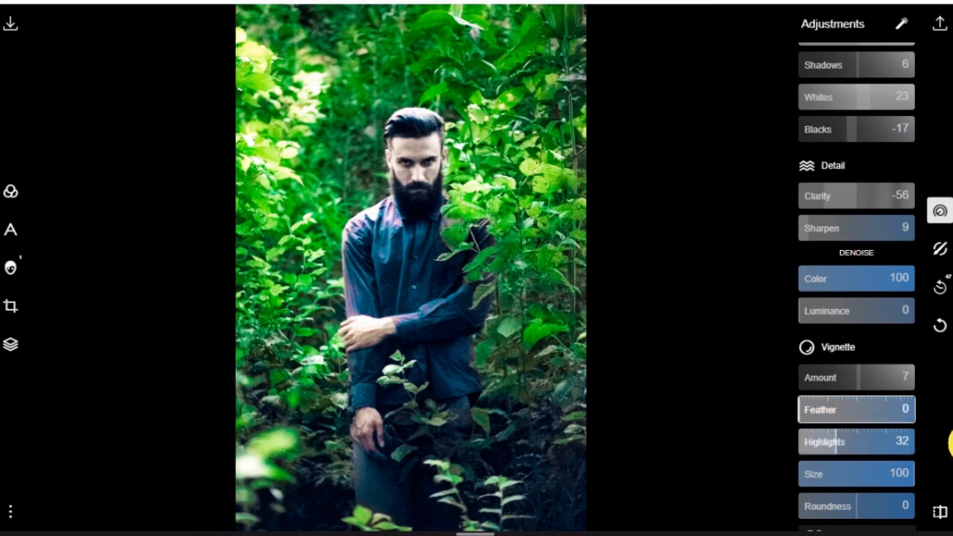
pyautogui.click(806, 449)
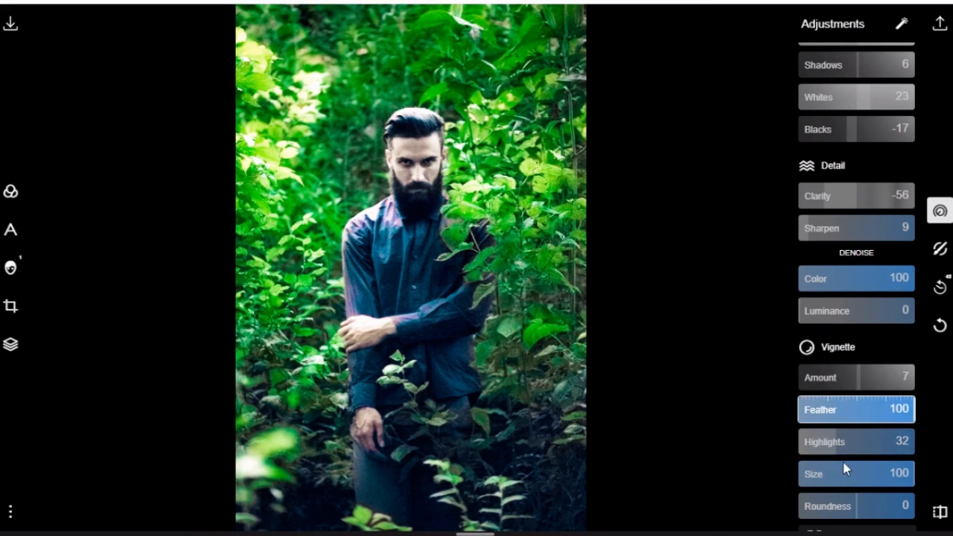
# Tone the photo's highlights with a green tint at 59% saturation
pyautogui.scroll(6, 808, 315)
pyautogui.click(810, 342)
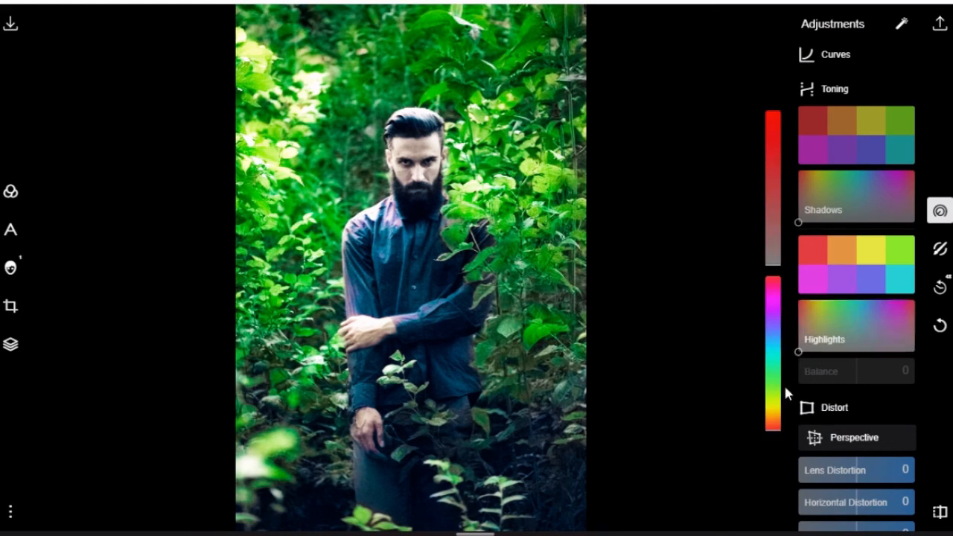
pyautogui.click(775, 413)
pyautogui.click(804, 327)
pyautogui.moveTo(772, 373); pyautogui.dragTo(775, 188)
pyautogui.click(780, 347)
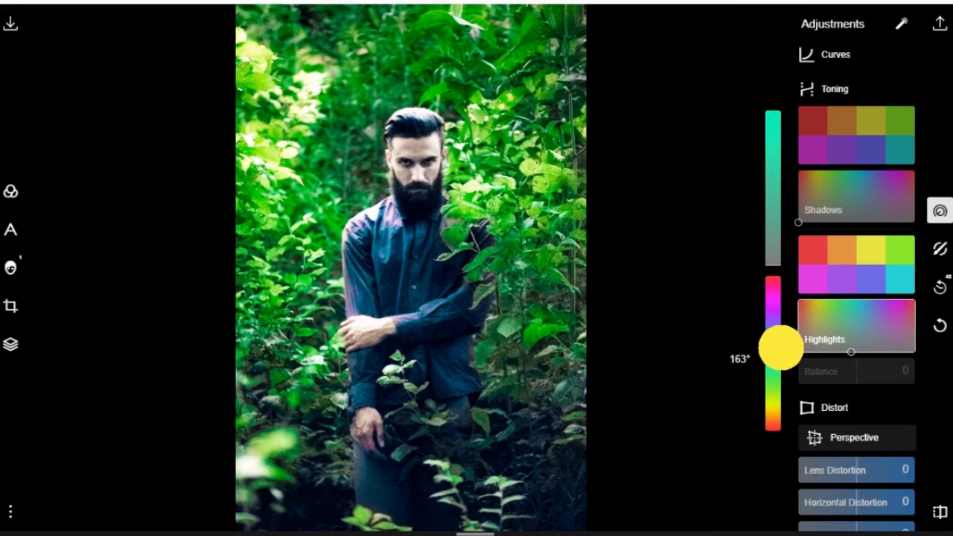
pyautogui.moveTo(772, 103); pyautogui.dragTo(767, 1)
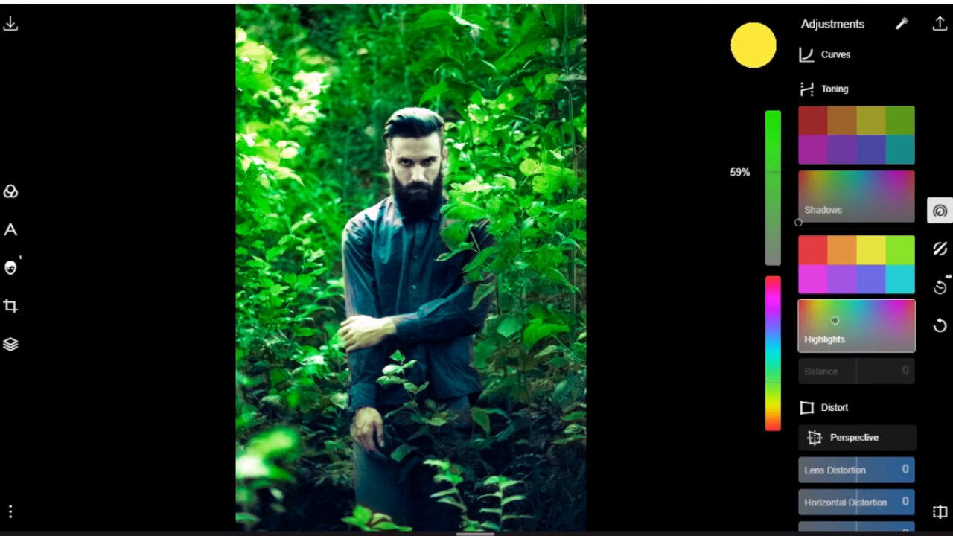
pyautogui.scroll(9, 564, 283)
pyautogui.scroll(-9, 459, 183)
pyautogui.click(676, 198)
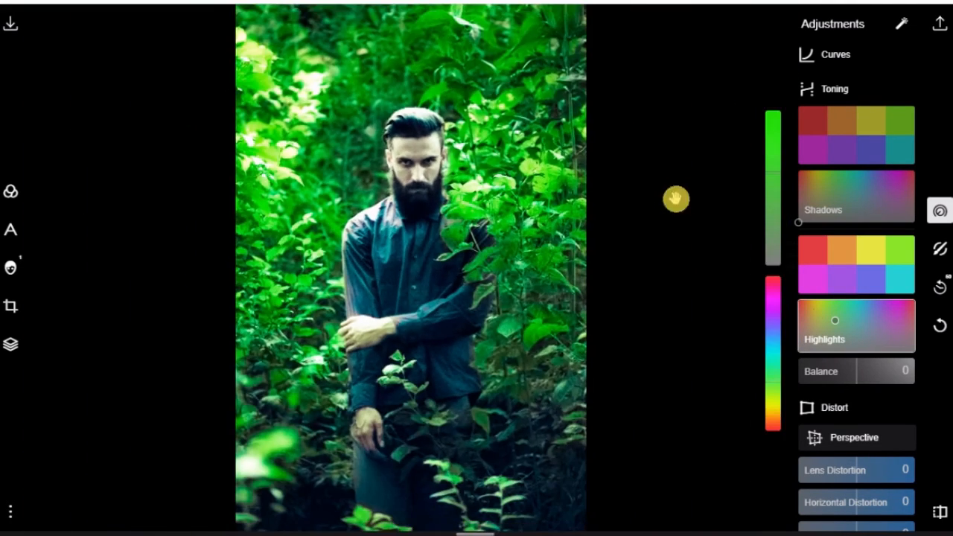
pyautogui.click(851, 308)
pyautogui.scroll(5, 605, 246)
pyautogui.scroll(-5, 472, 305)
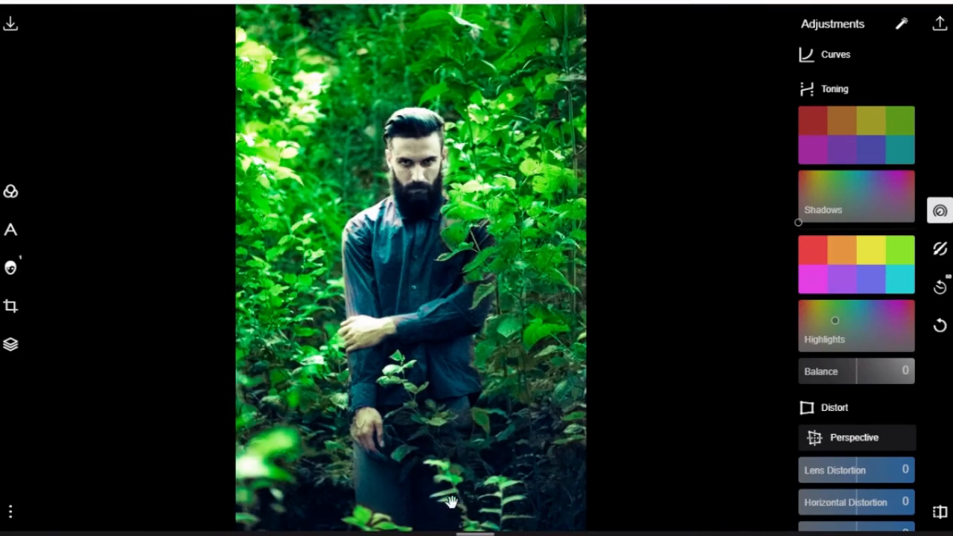
# Open the save options for the finished photo
pyautogui.click(933, 27)
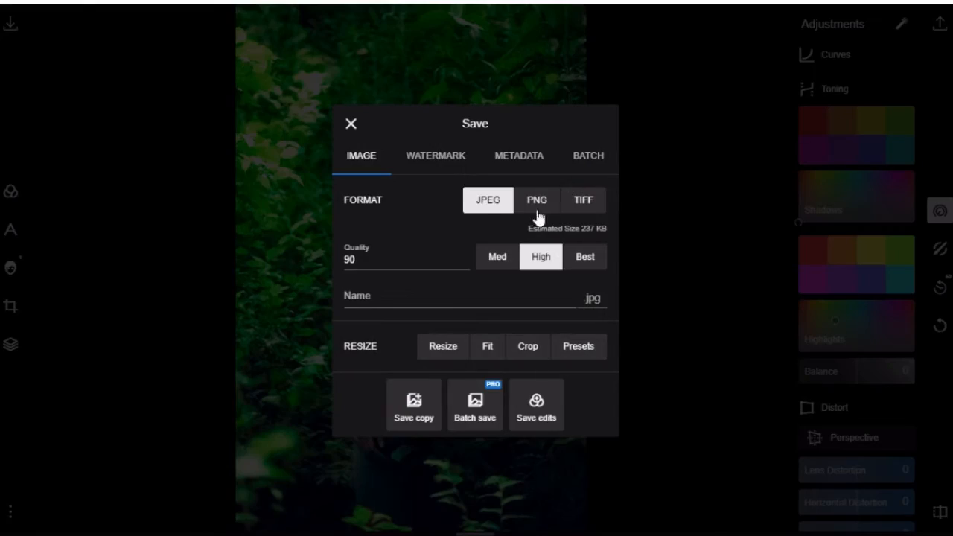
pyautogui.click(263, 271)
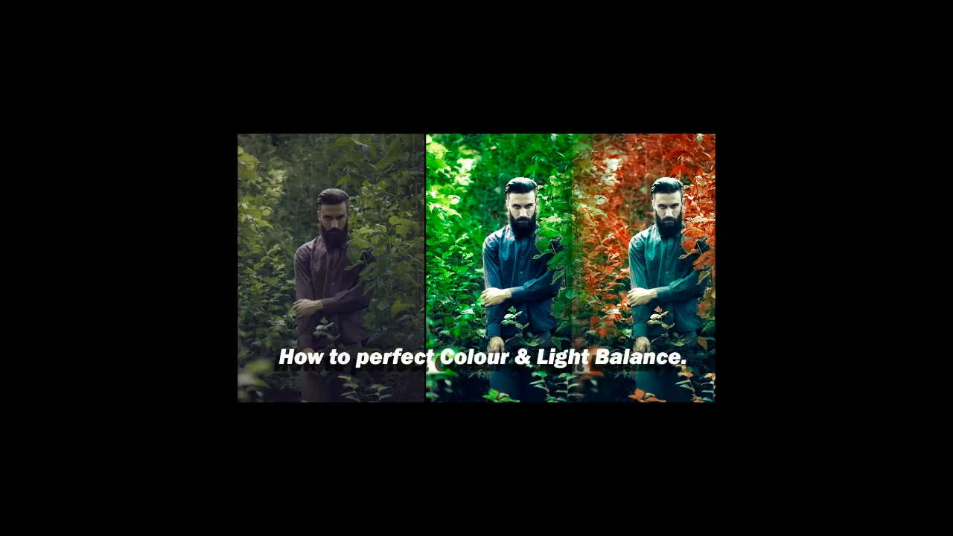